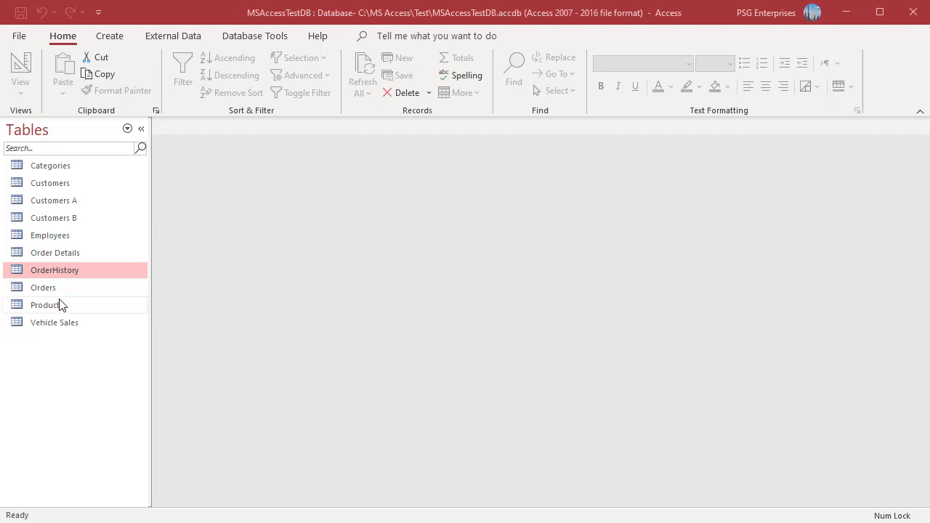
Open the OrderHistory table in Datasheet View to review its 837 order records.
double_click(63, 271)
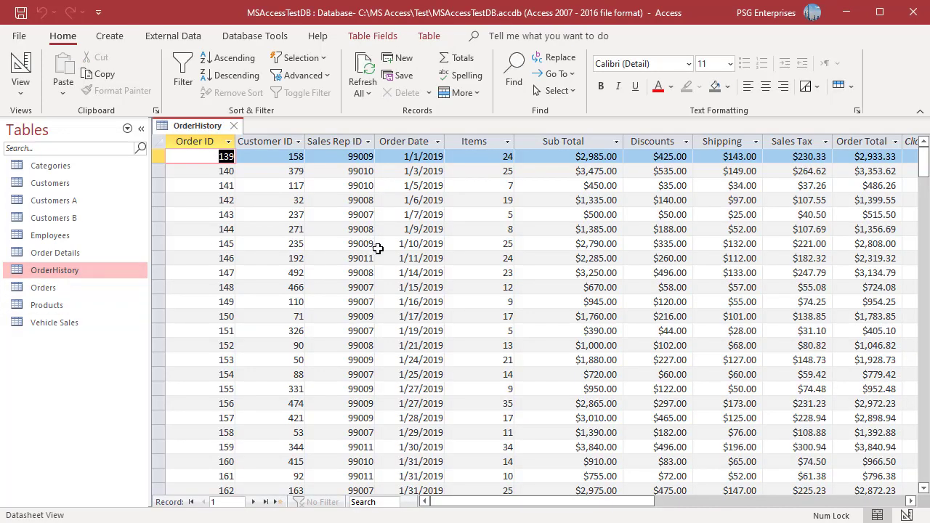
Close the OrderHistory datasheet and start a new delete query in Query Design.
click(232, 127)
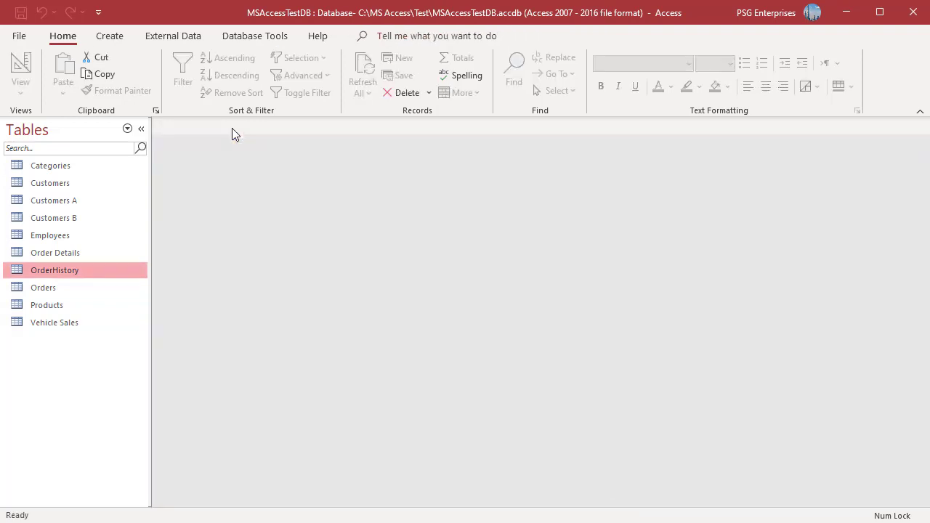
click(110, 38)
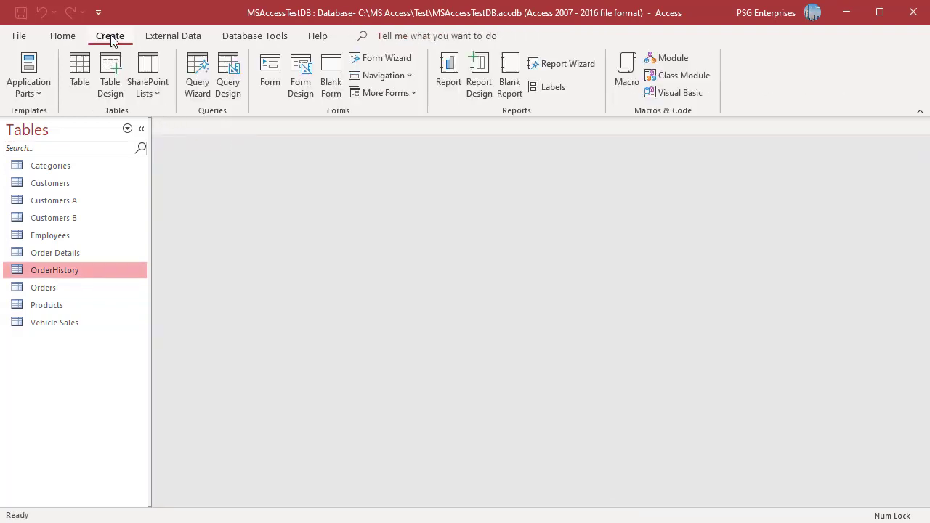
click(227, 85)
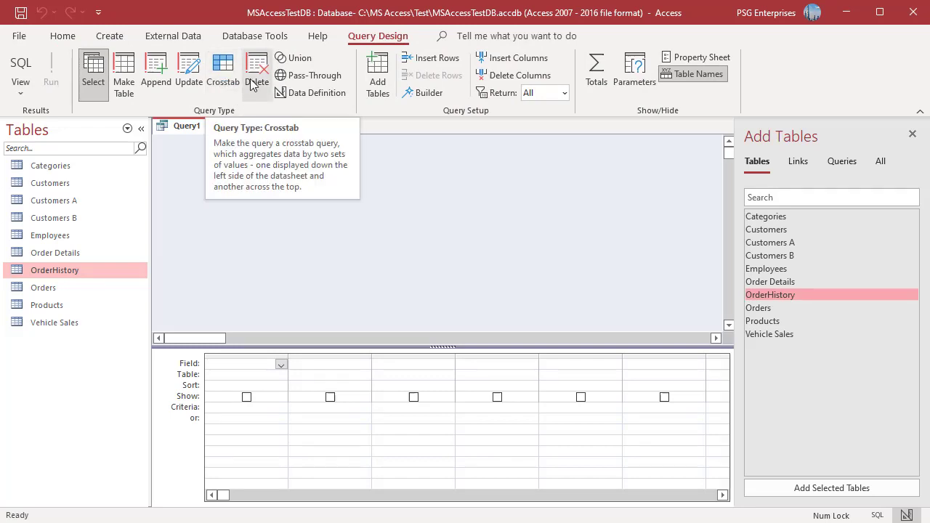
click(252, 75)
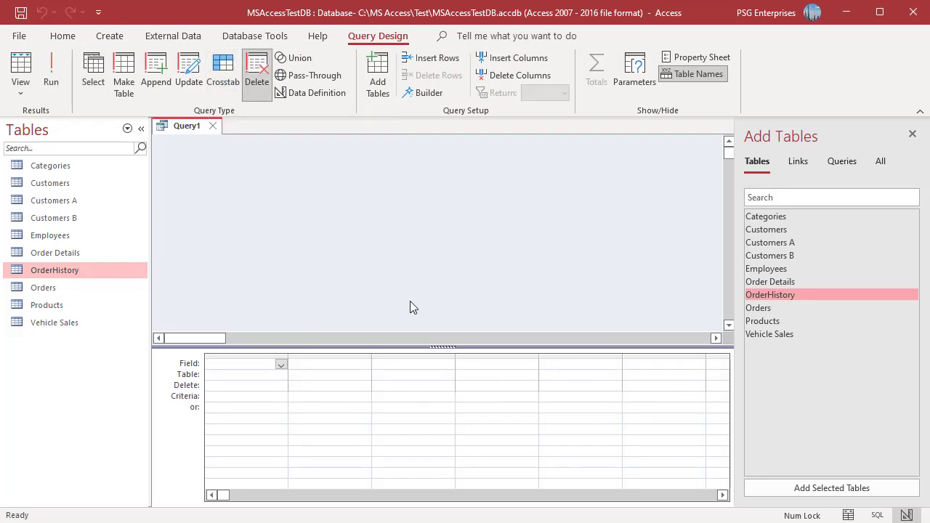
Add the OrderHistory table and place Order ID and Order Date in the query grid.
double_click(783, 297)
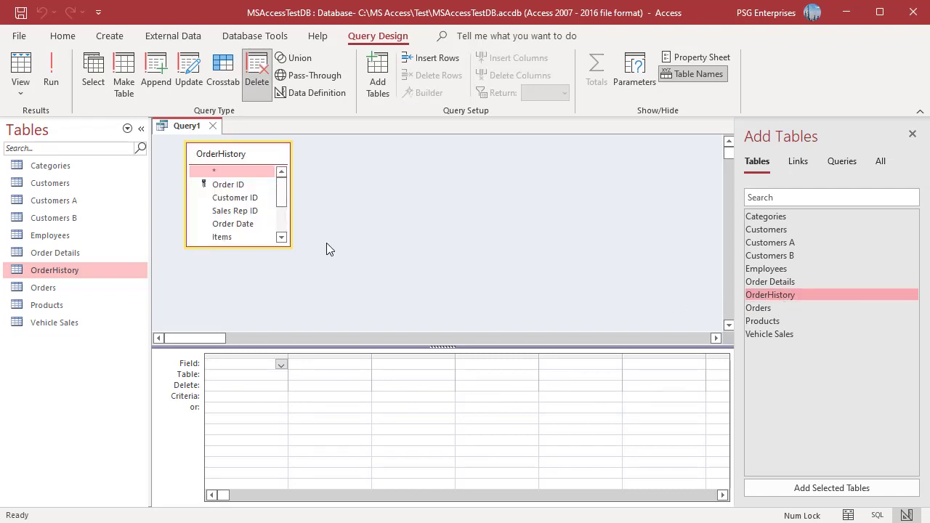
double_click(230, 186)
click(241, 226)
double_click(240, 226)
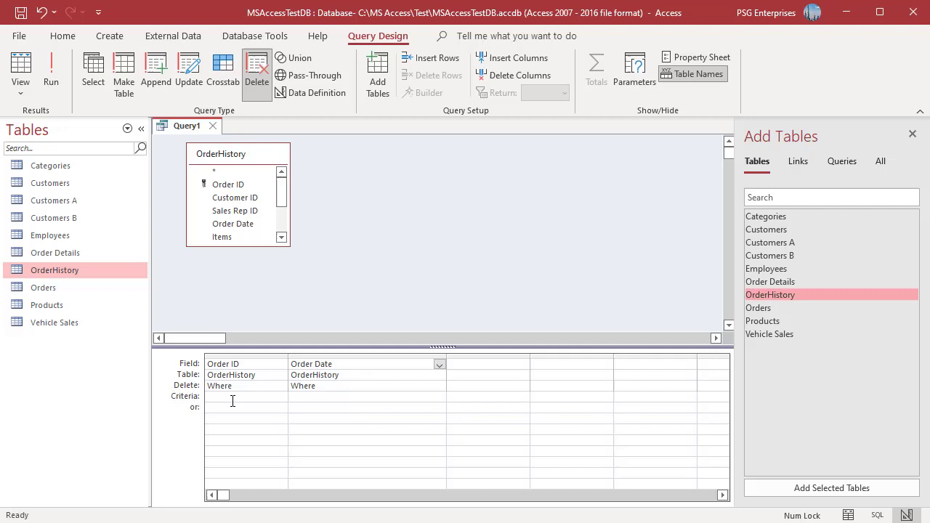
Paste DatePart("yyyy",[Order Date])=2019 into the Order Date criteria cell.
click(296, 397)
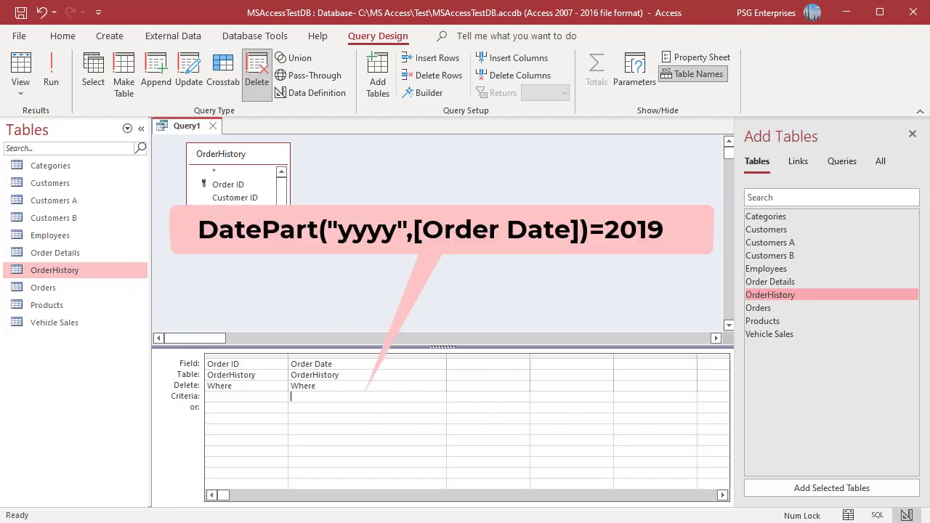
text(DatePart("yyyy",[Order Date])=2019)
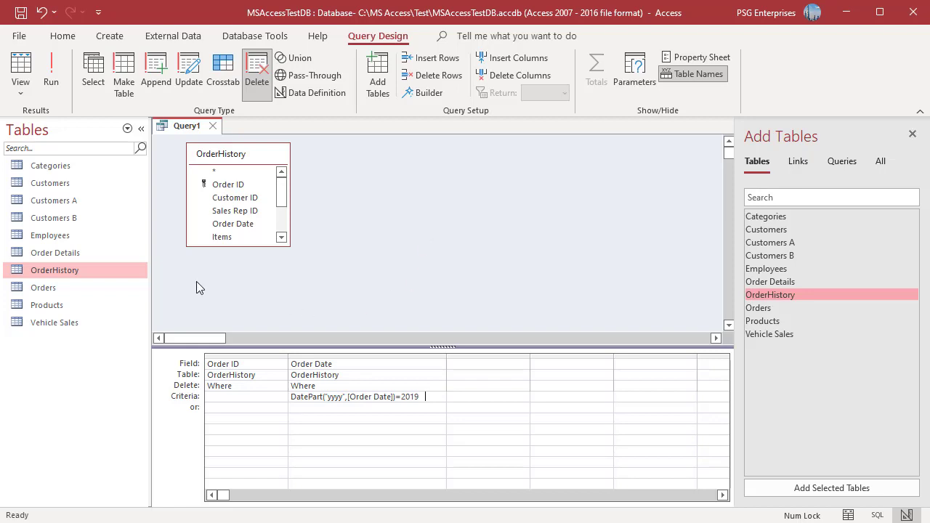
Preview the 2019 orders to be deleted in Datasheet View, then return to Design View.
click(21, 92)
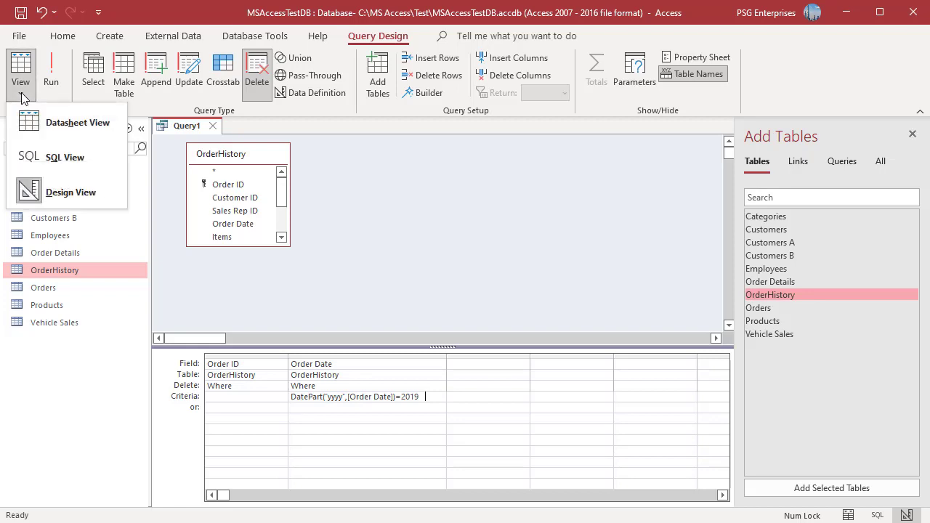
click(47, 122)
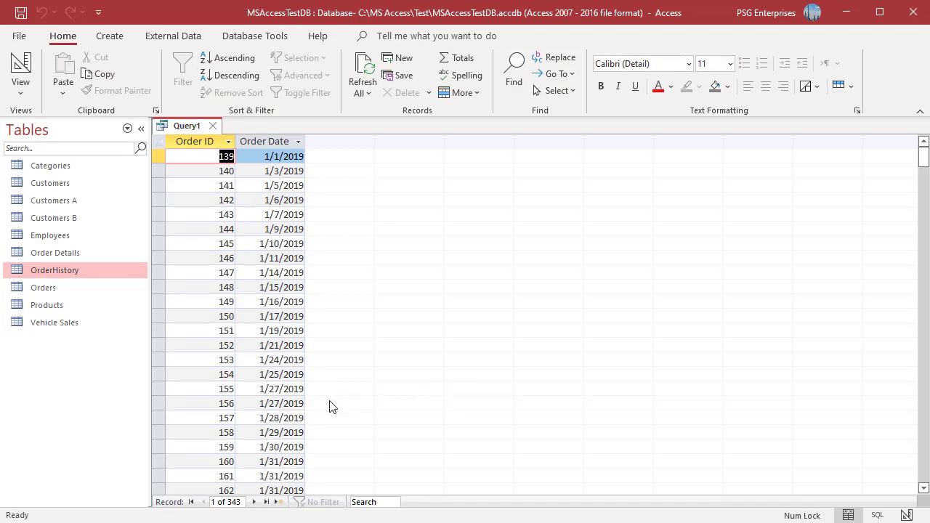
click(907, 515)
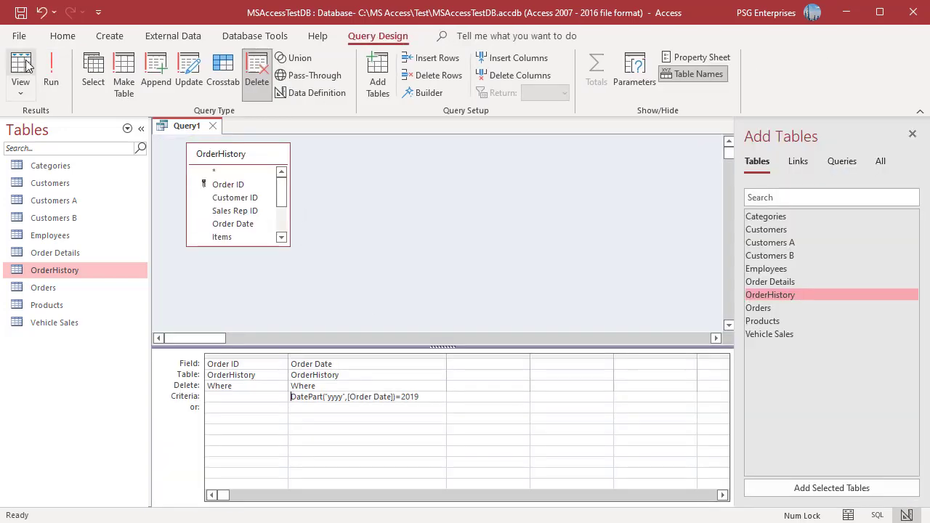
Run the delete query and confirm removing the 343 rows of 2019 orders.
click(50, 76)
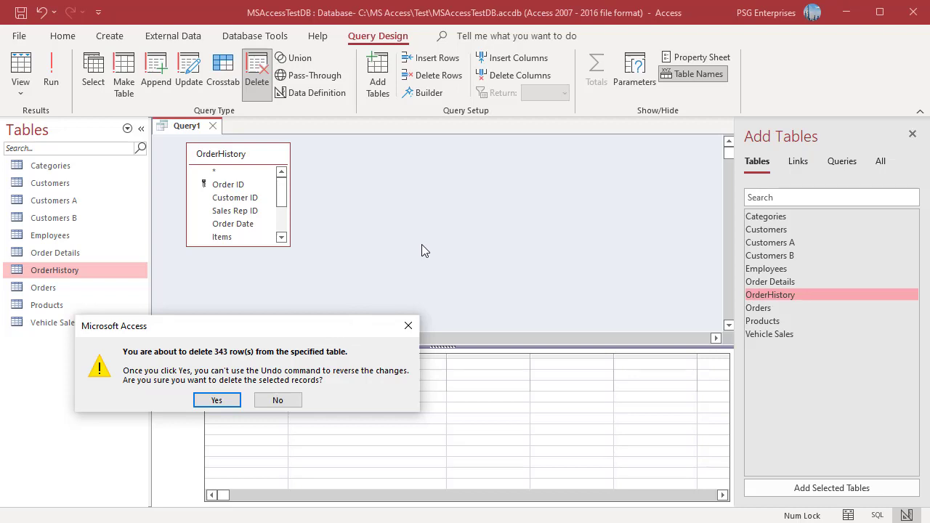
click(217, 400)
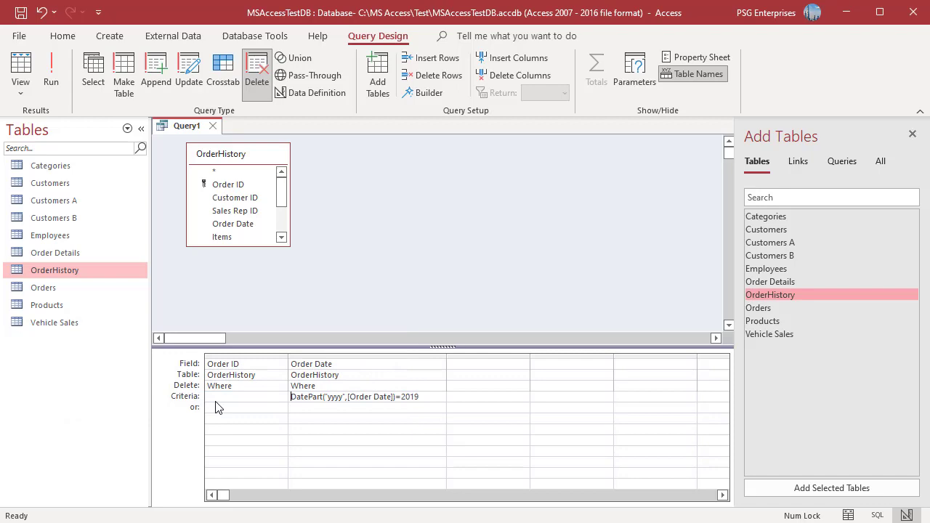
click(75, 275)
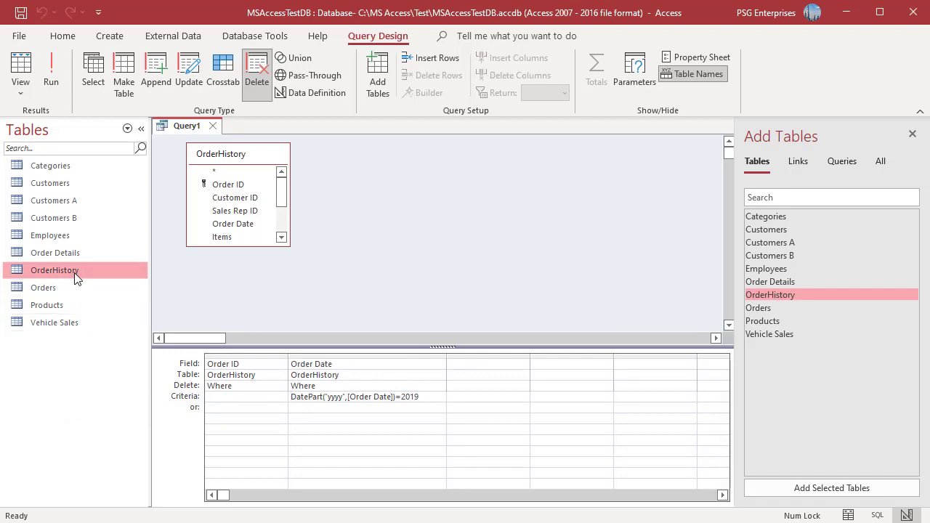
Reopen OrderHistory to confirm 494 records from 2020 remain, then close it and Query1.
double_click(75, 273)
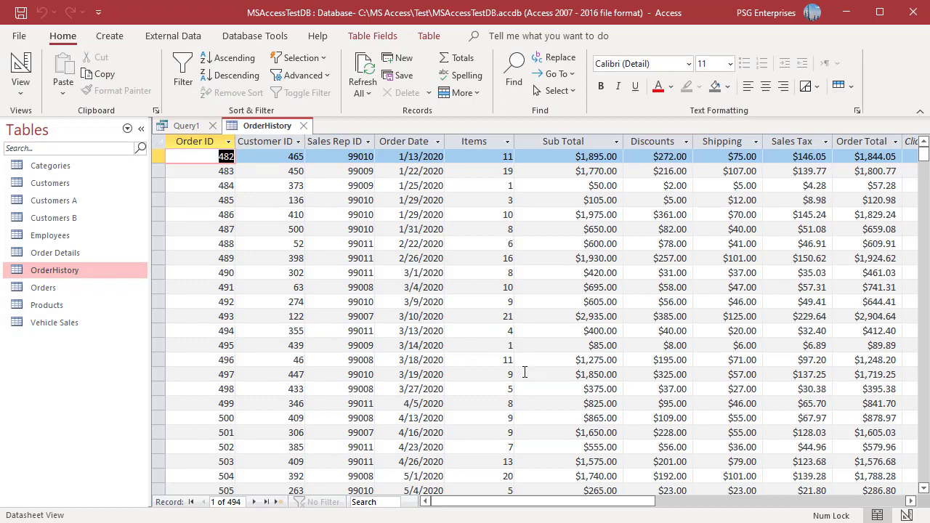
click(304, 126)
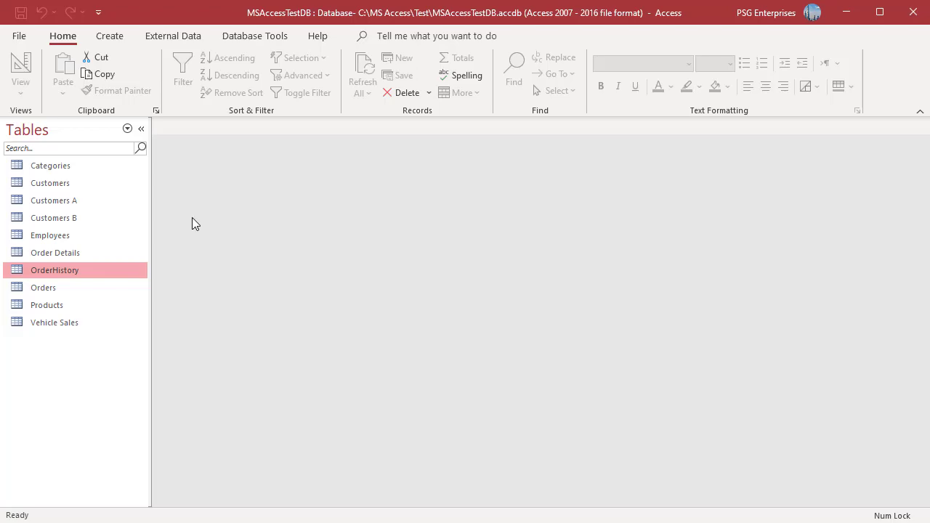
Review Customers A (500 records) and Customers B (281 records), then close both tables.
double_click(68, 201)
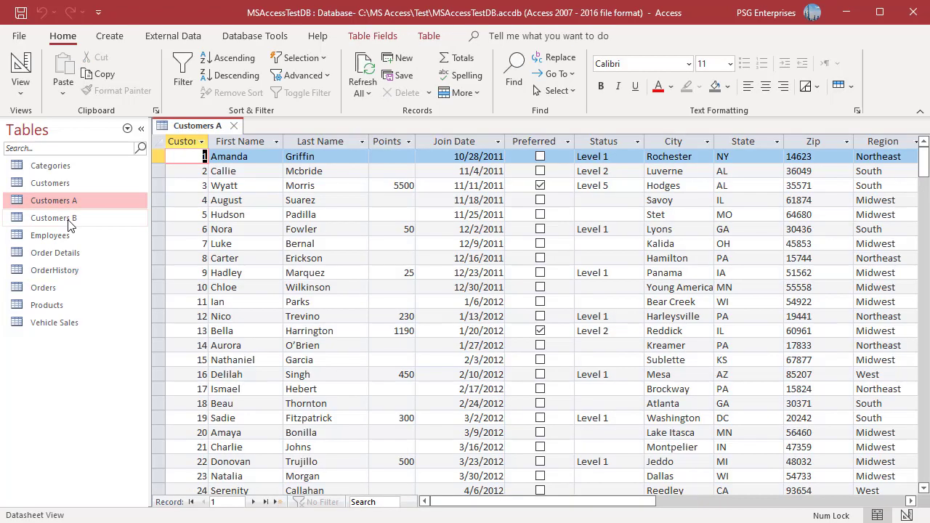
double_click(69, 218)
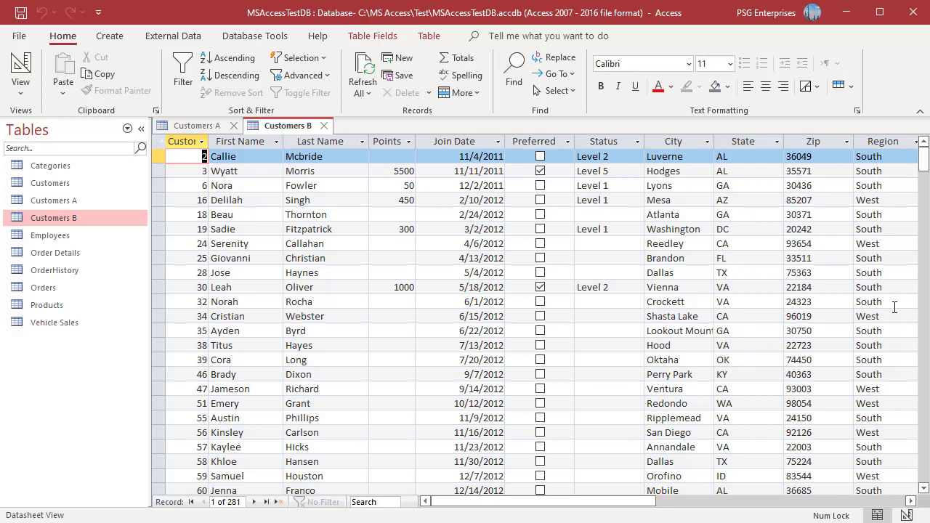
click(205, 128)
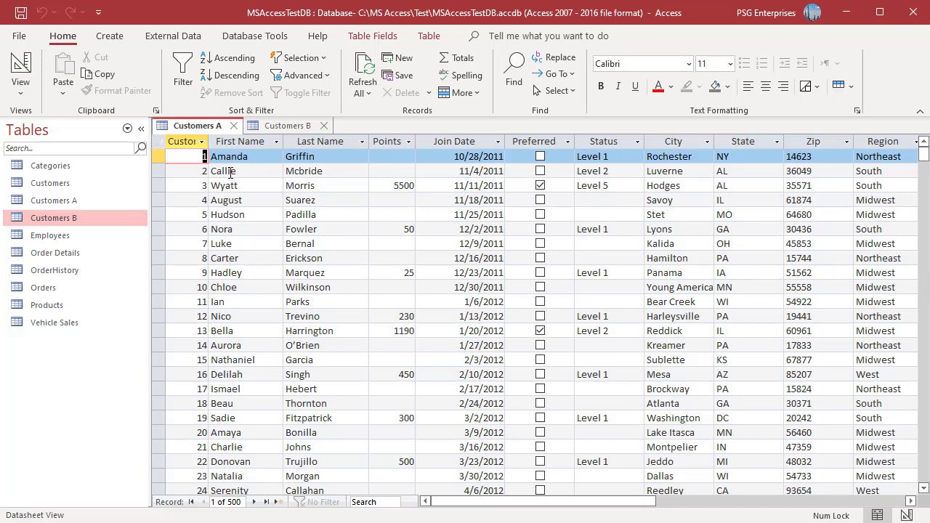
click(233, 126)
click(236, 126)
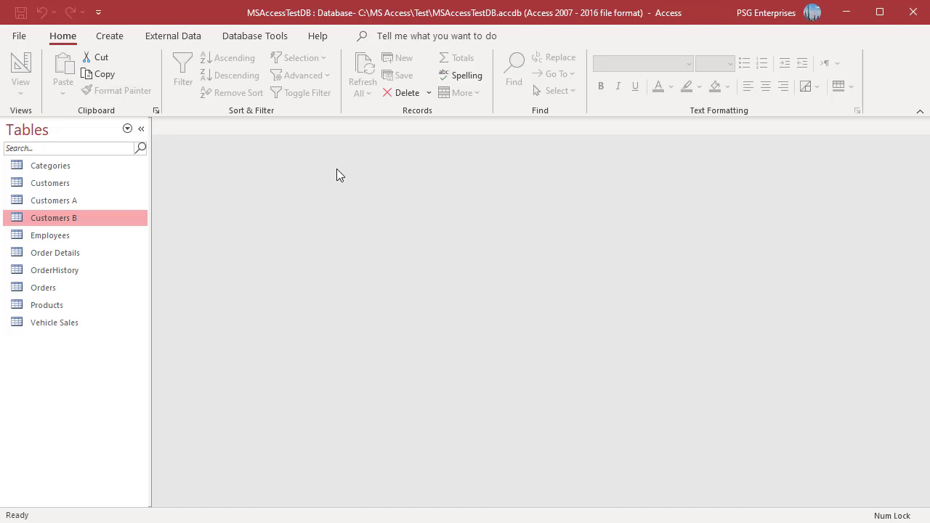
Start a new blank query in Query Design and make it a delete query.
click(111, 38)
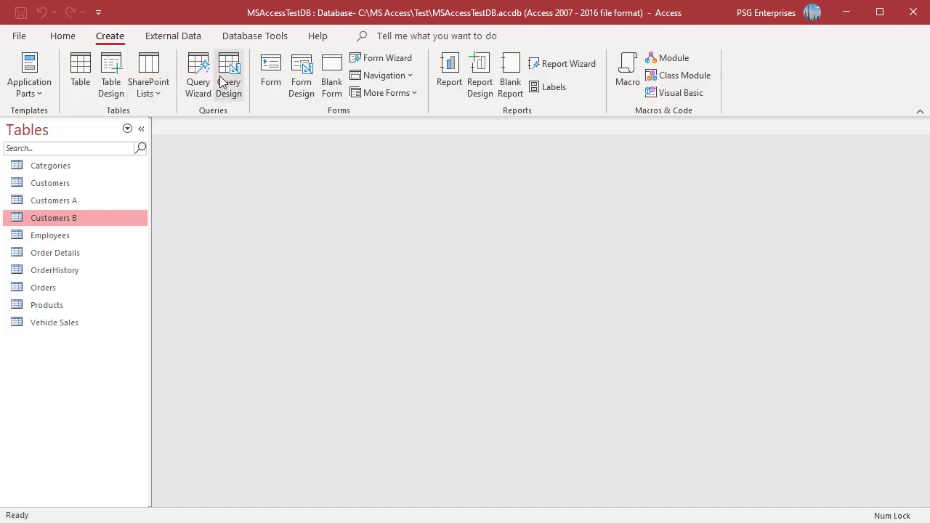
click(221, 77)
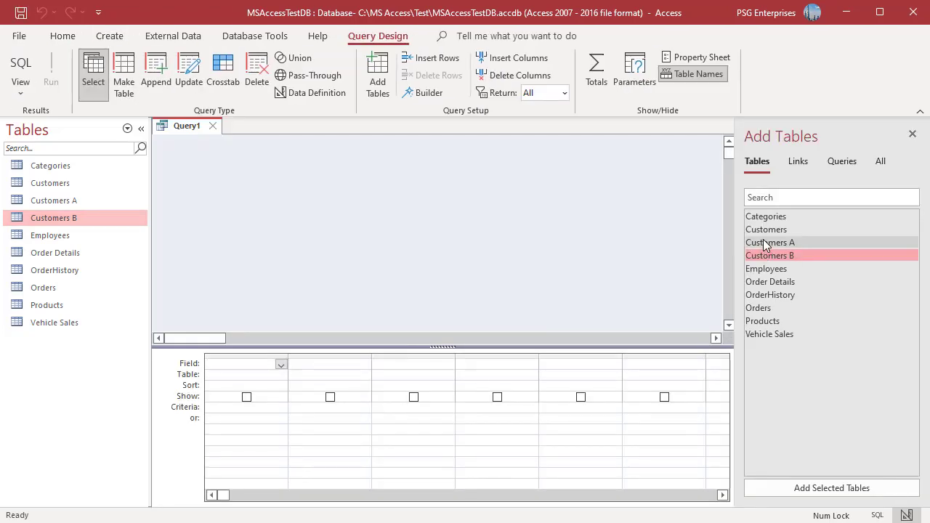
click(256, 74)
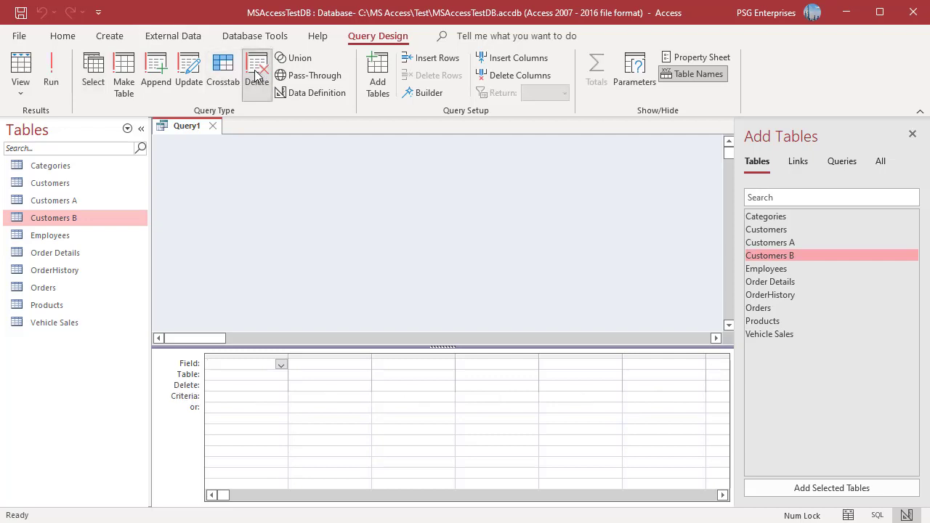
Add Customers A and Customers B and join them on Customer ID.
click(795, 243)
double_click(794, 242)
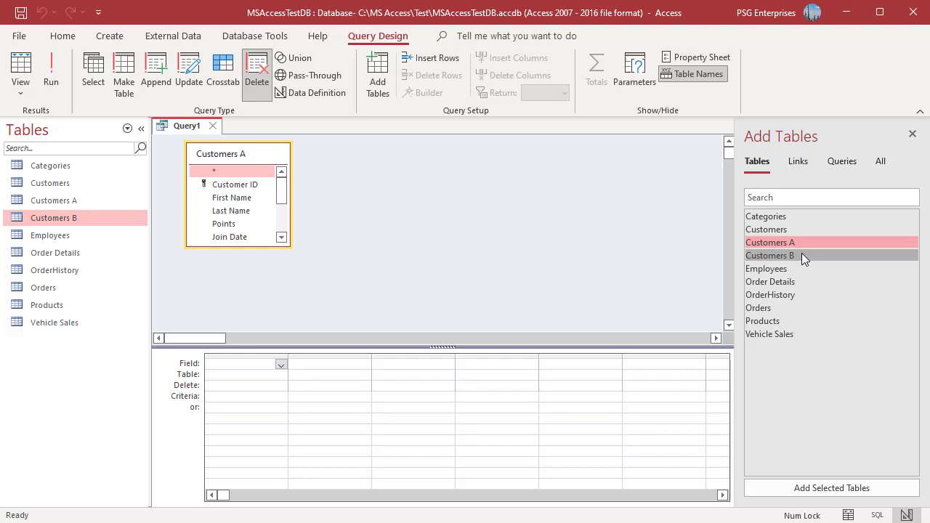
double_click(801, 253)
drag(263, 186, 358, 193)
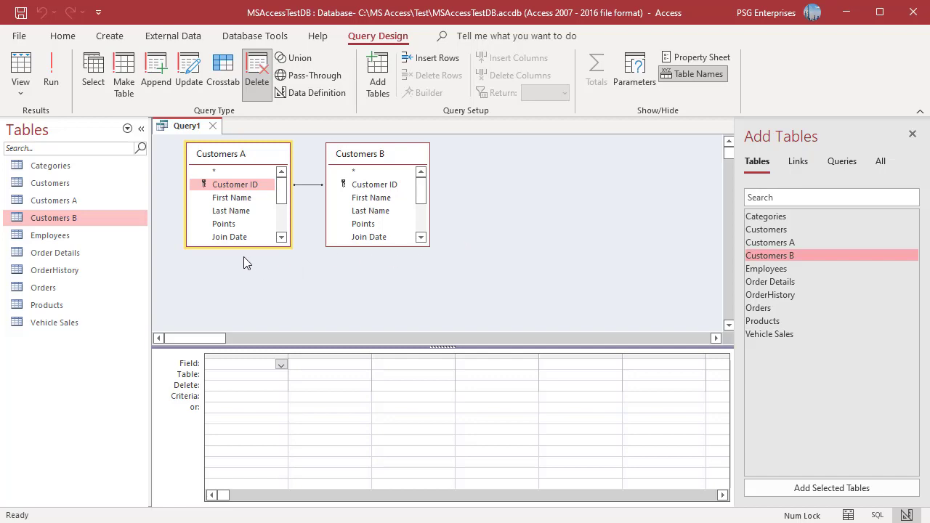
Add Customers A's Customer ID to the grid and preview the 281 matching records.
double_click(236, 185)
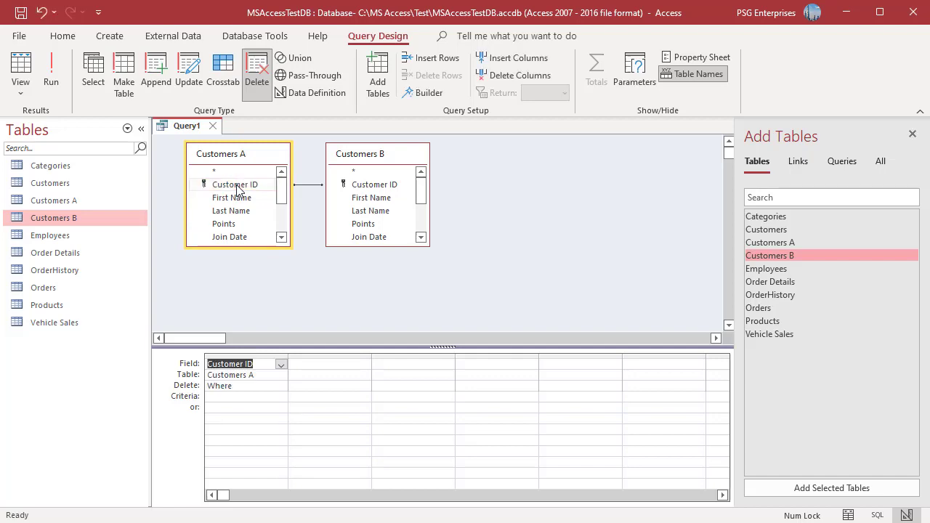
click(21, 93)
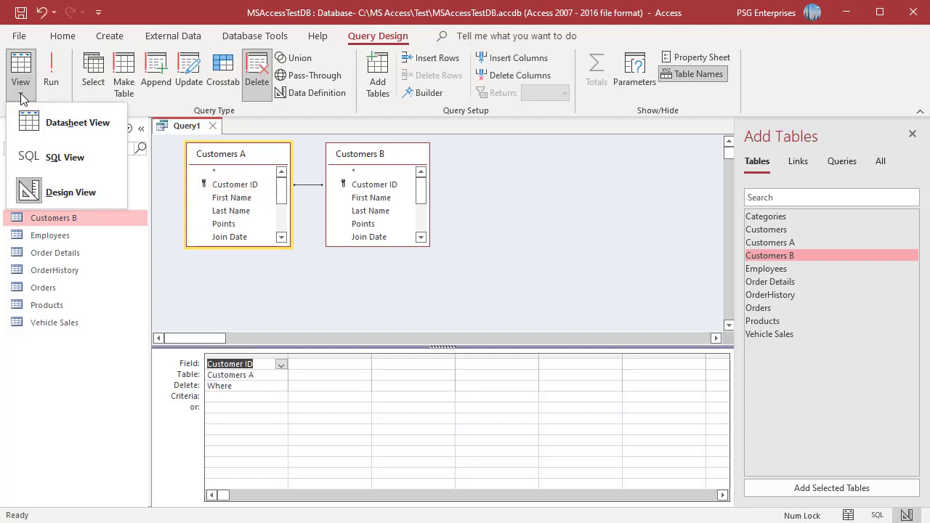
click(52, 121)
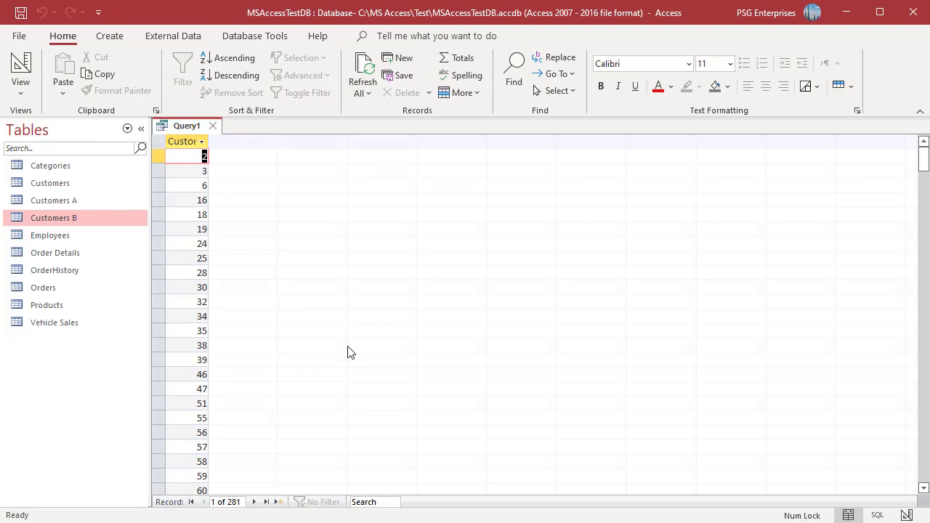
click(908, 515)
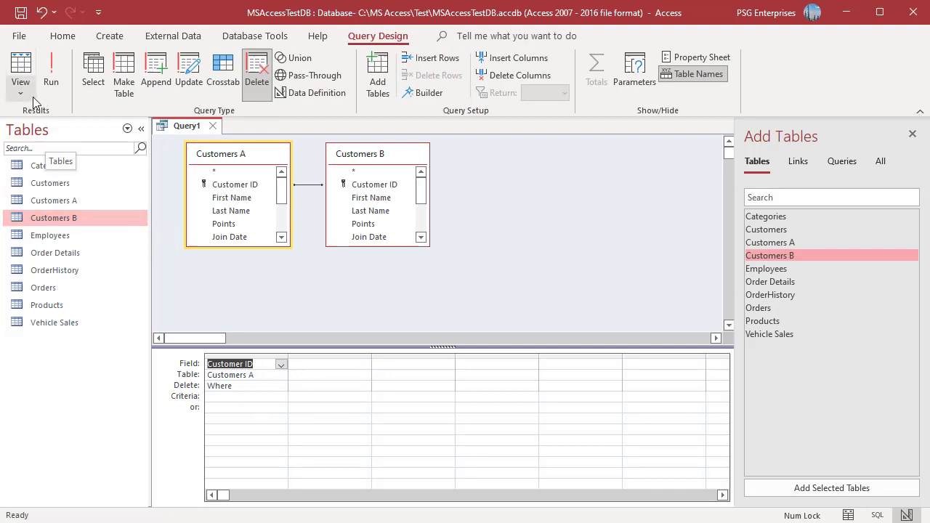
click(49, 84)
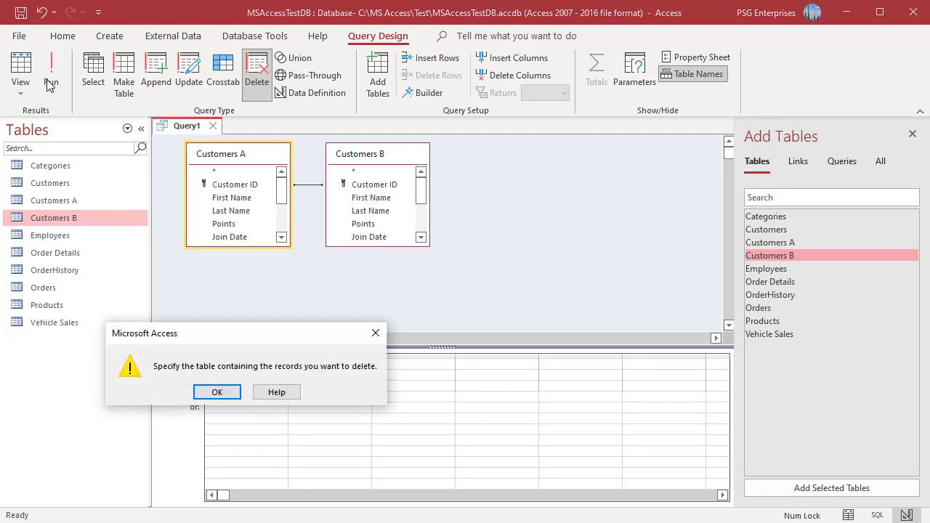
click(216, 393)
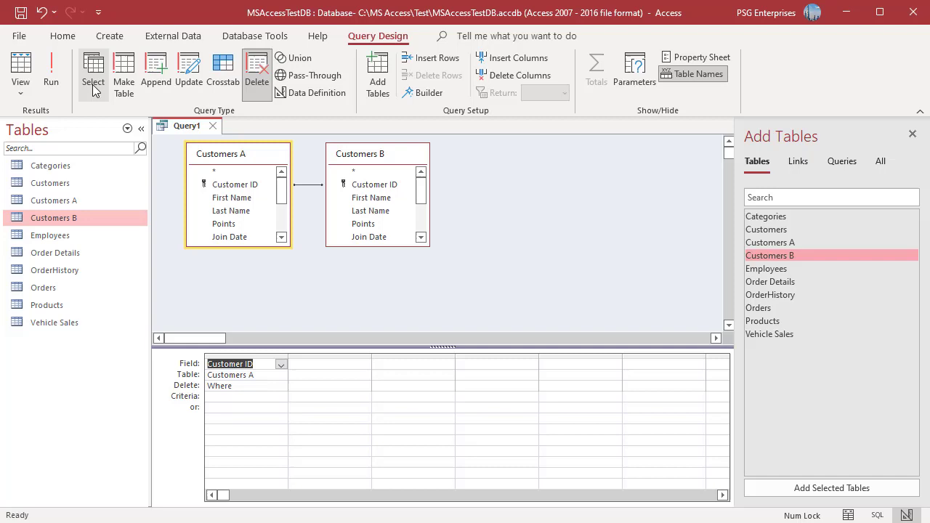
click(45, 76)
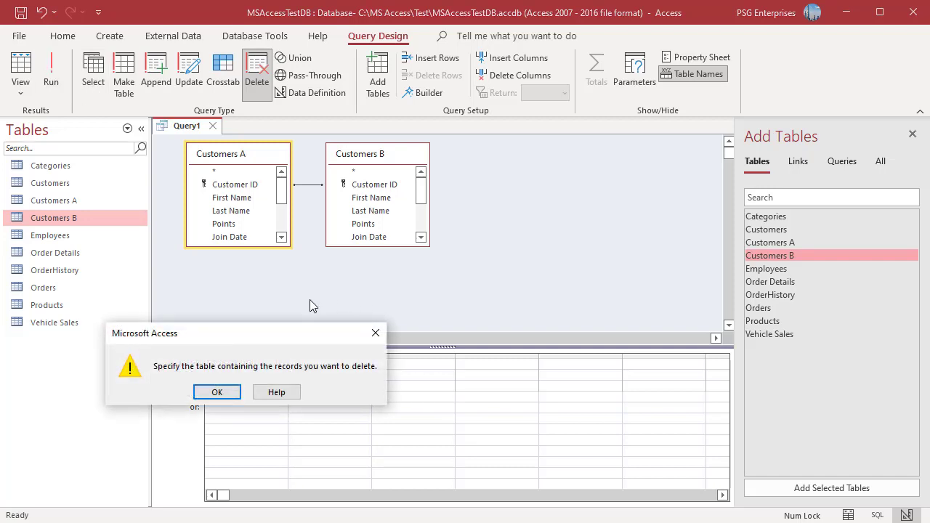
click(216, 391)
Cut the Customer ID column and add Customers A.* to the grid as the From field.
click(257, 356)
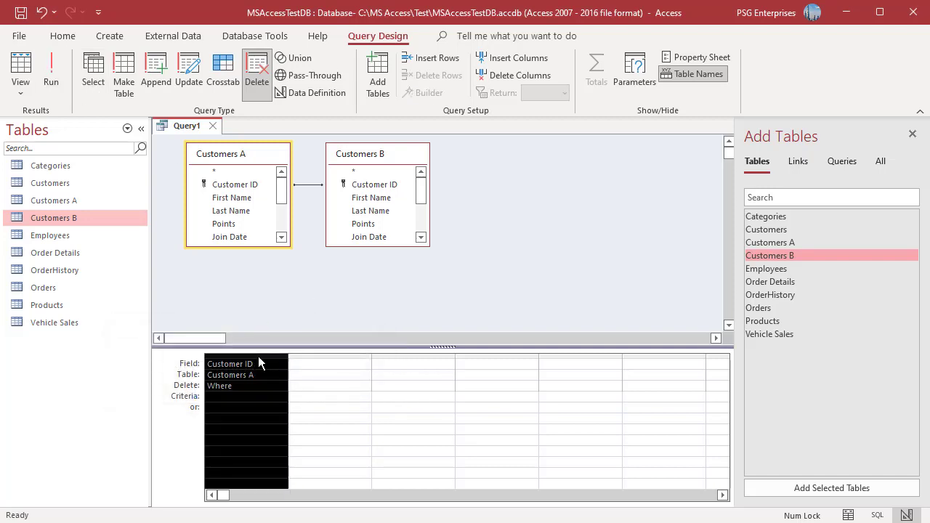
right_click(258, 357)
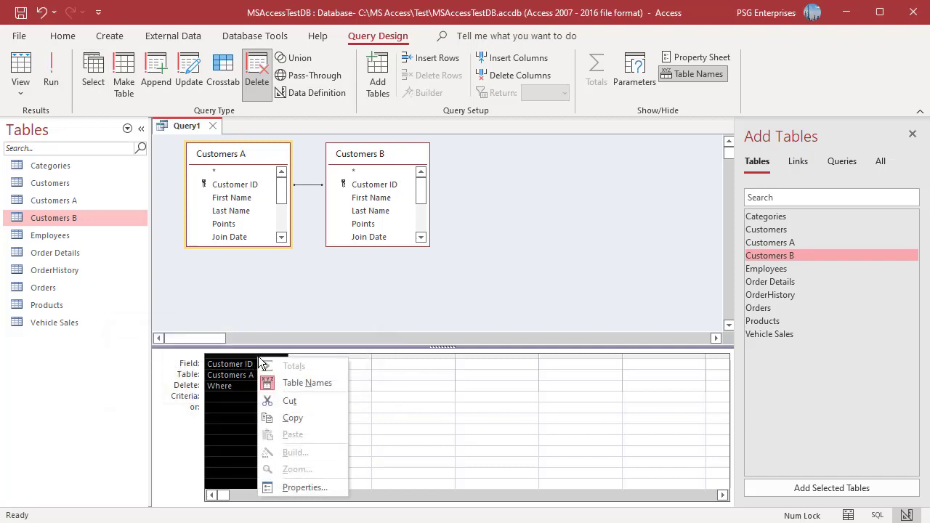
click(286, 402)
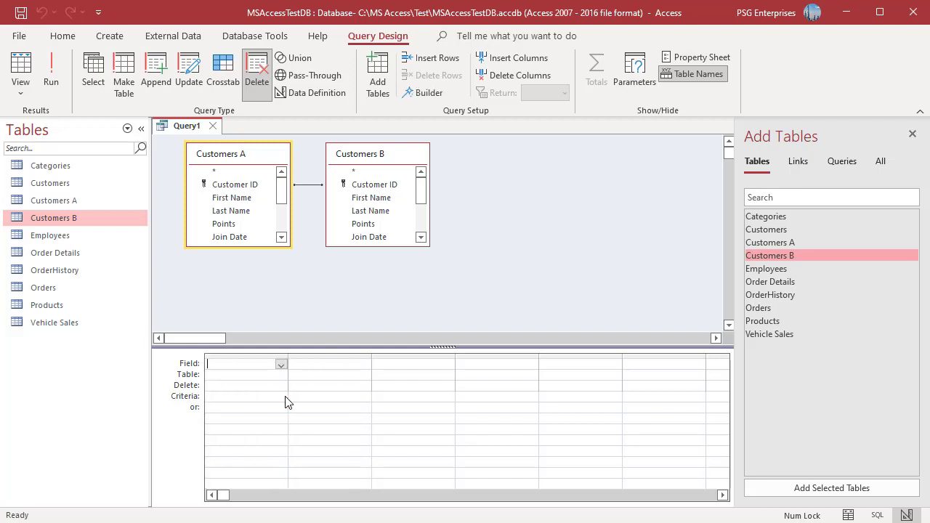
double_click(221, 174)
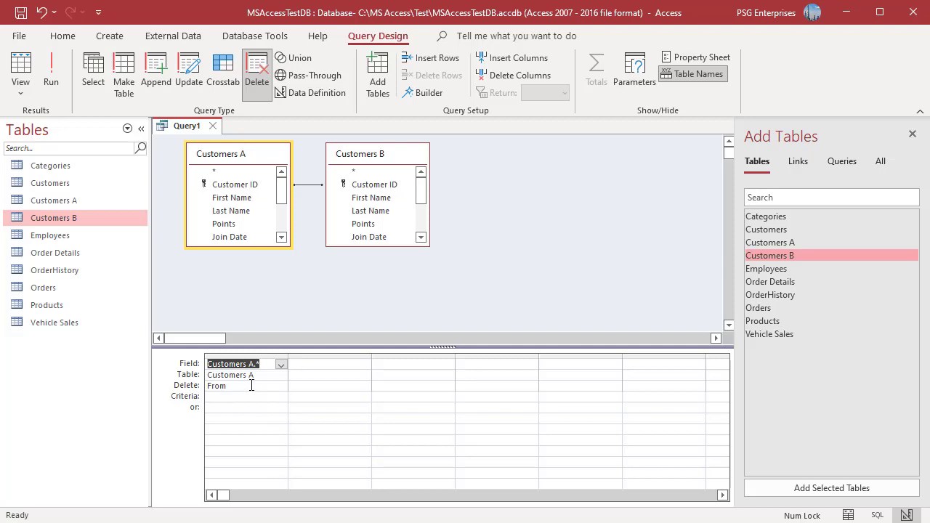
Run the delete query, confirm removing 281 rows, and reopen Customers A showing 219 records.
click(52, 80)
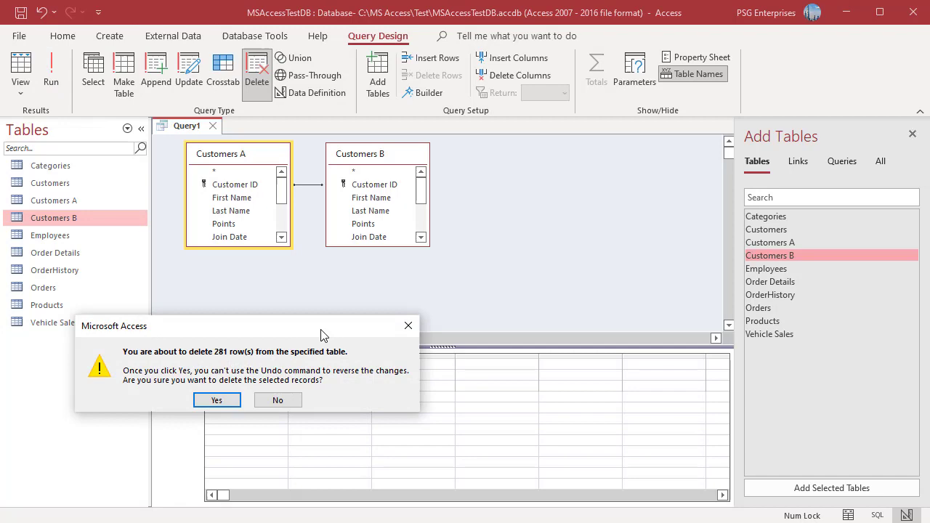
click(219, 402)
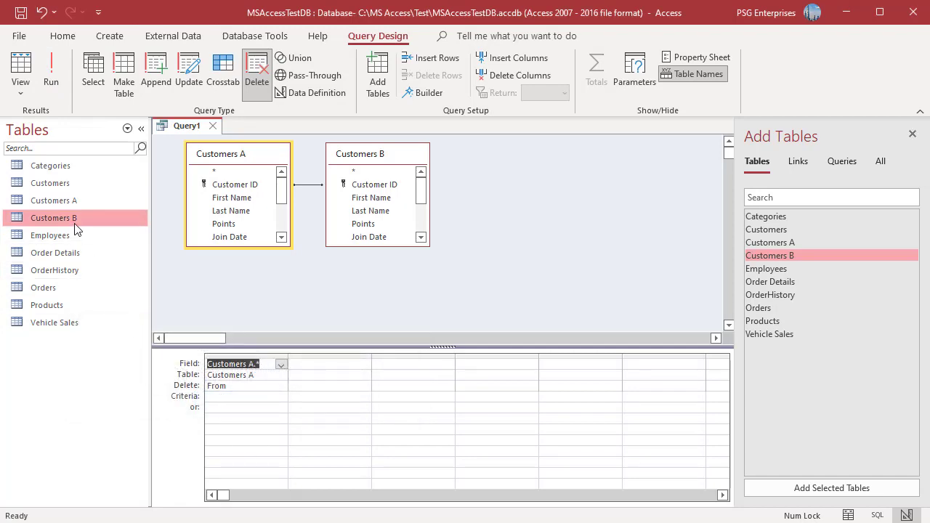
double_click(73, 200)
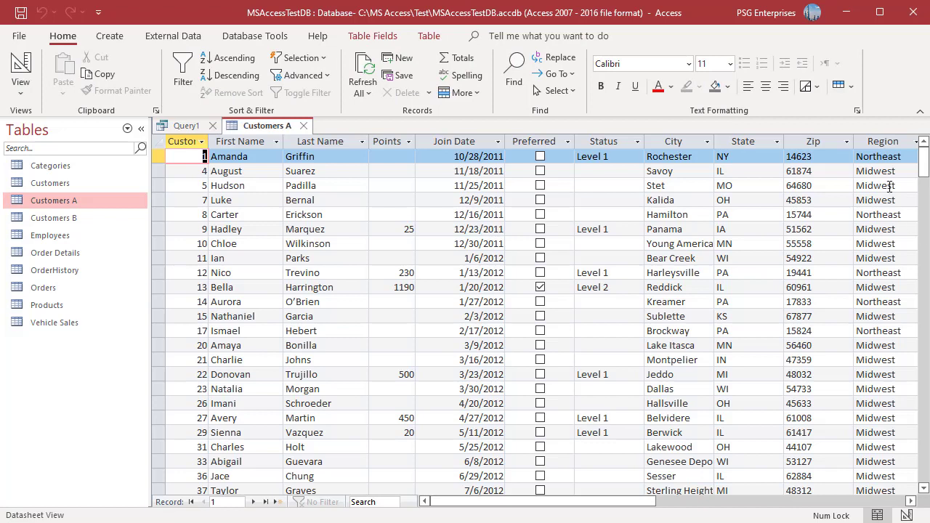